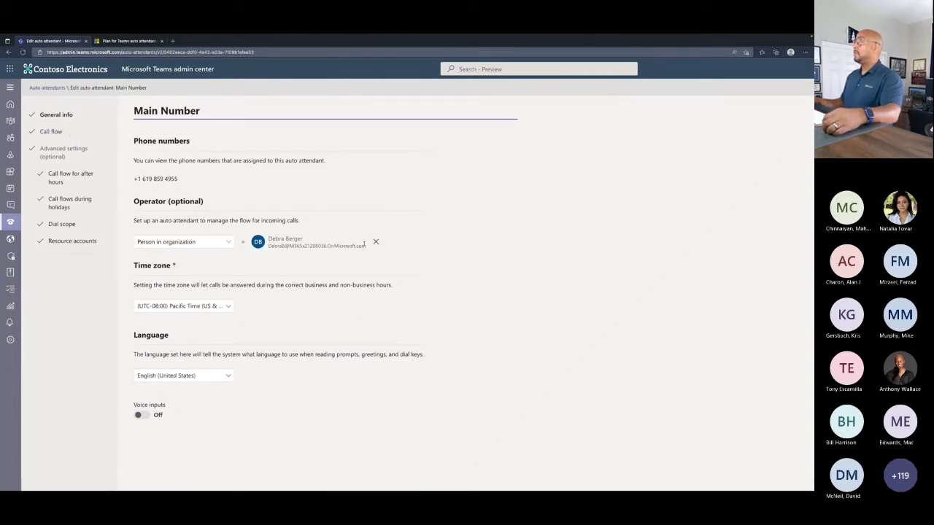
Review the Main Number auto attendant's call flow, covering greeting, routing, menu options and directory search, and leave without saving
left_click(49, 132)
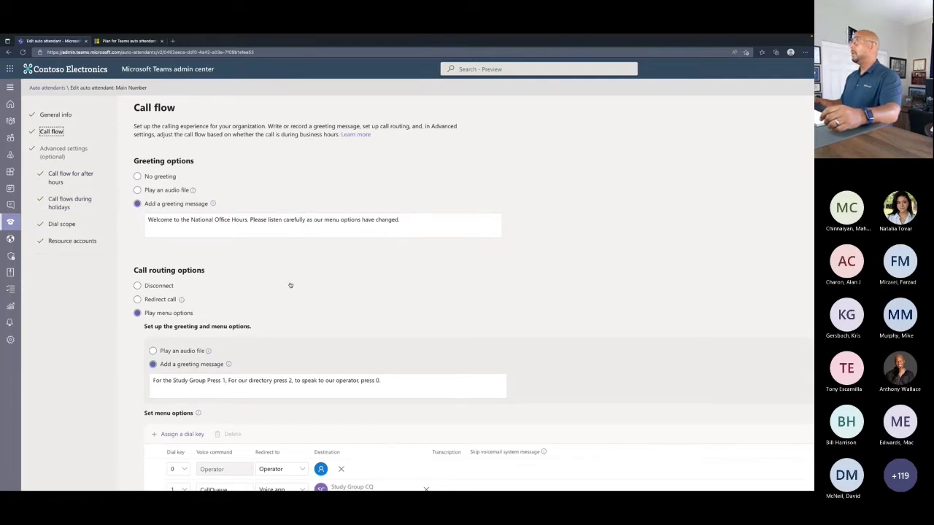
scroll(291, 285, "down", 1)
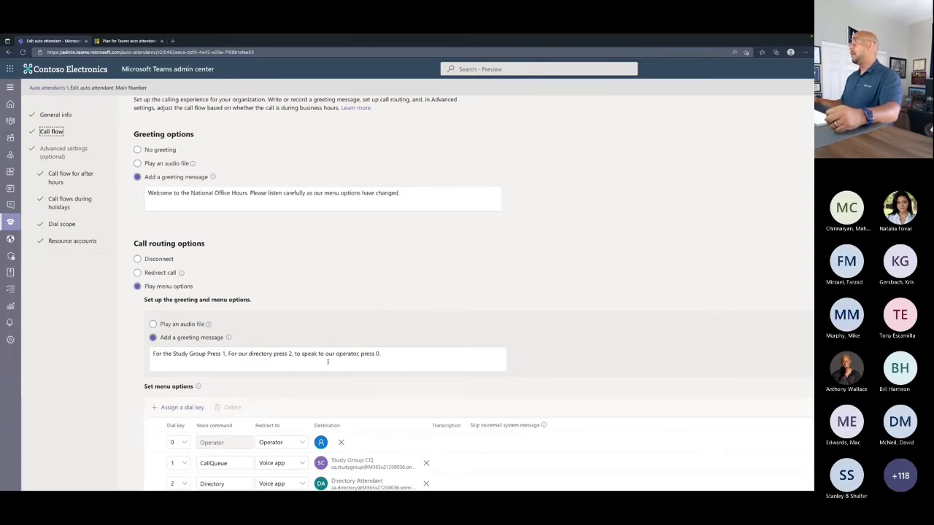
scroll(385, 323, "down", 1)
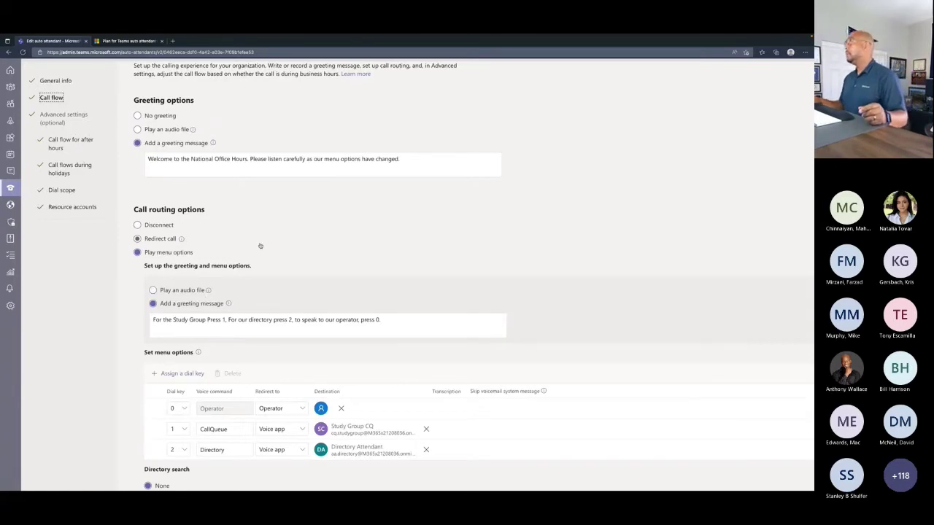
scroll(454, 393, "down", 3)
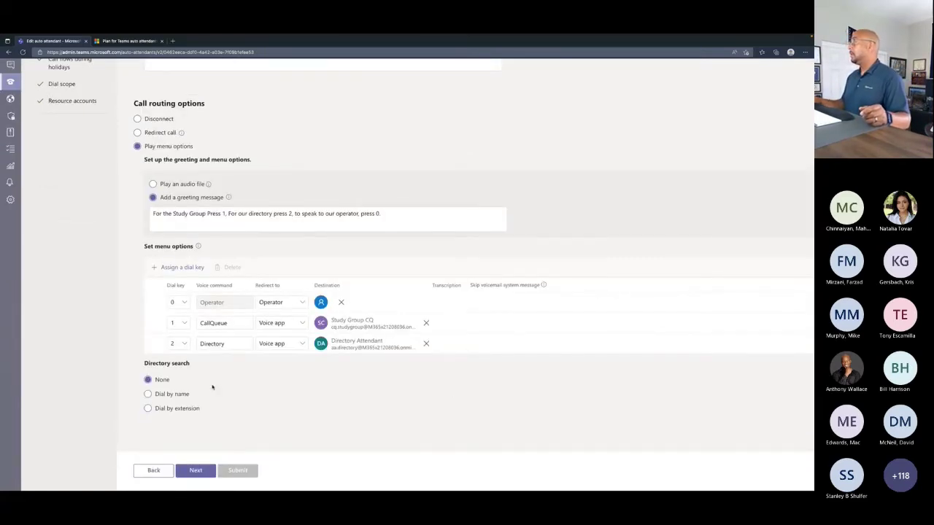
scroll(324, 428, "right", 3)
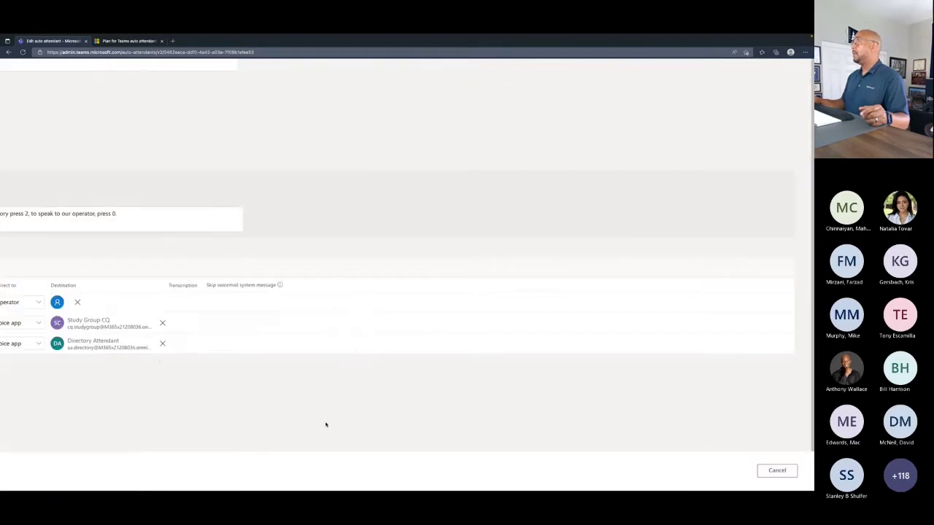
left_click(777, 471)
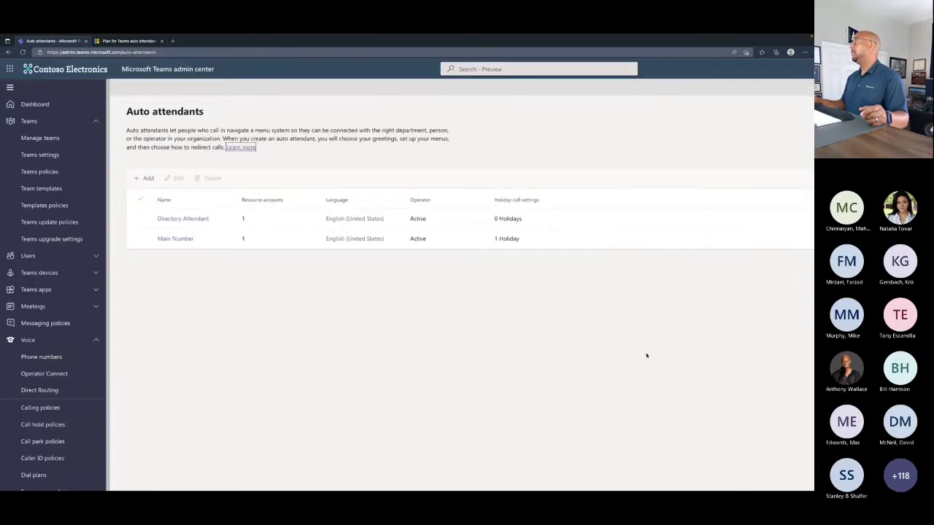
Review the general info of the Directory Attendant auto attendant and leave without saving
left_click(183, 219)
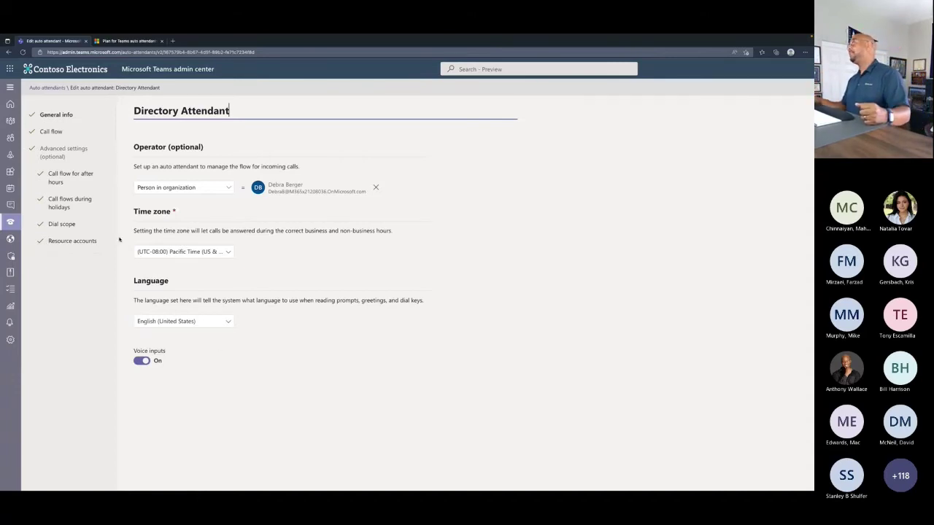
scroll(413, 348, "down", 3)
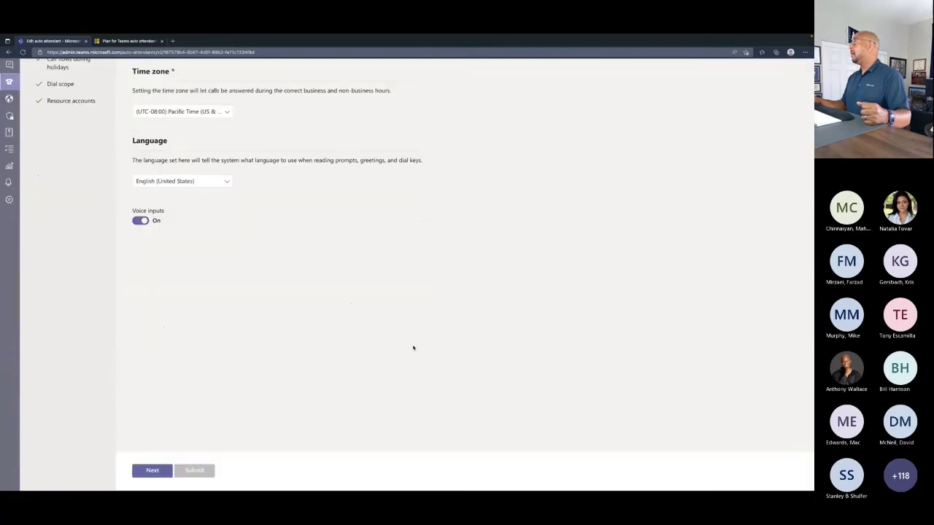
scroll(481, 390, "right", 3)
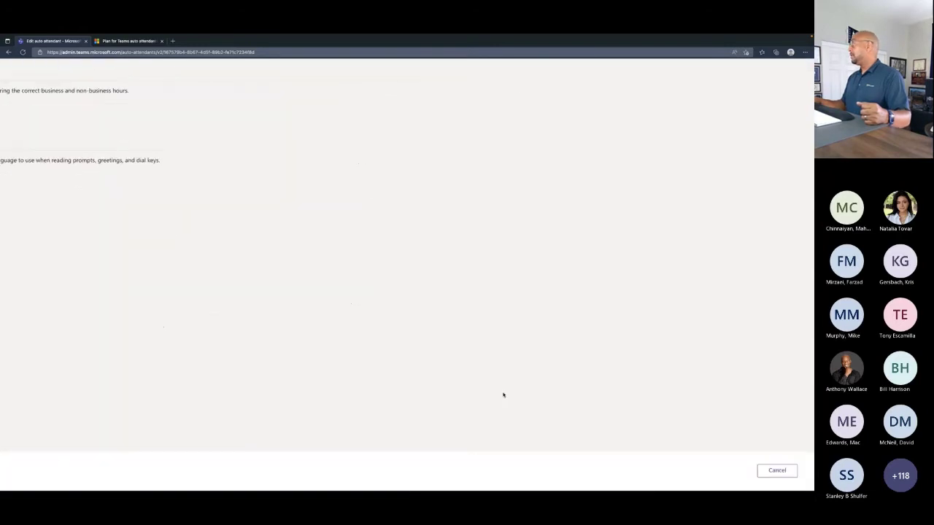
left_click(772, 469)
Check the call queues list and look up the Emergency Help channel among the Study Group team's channels
scroll(73, 434, "down", 3)
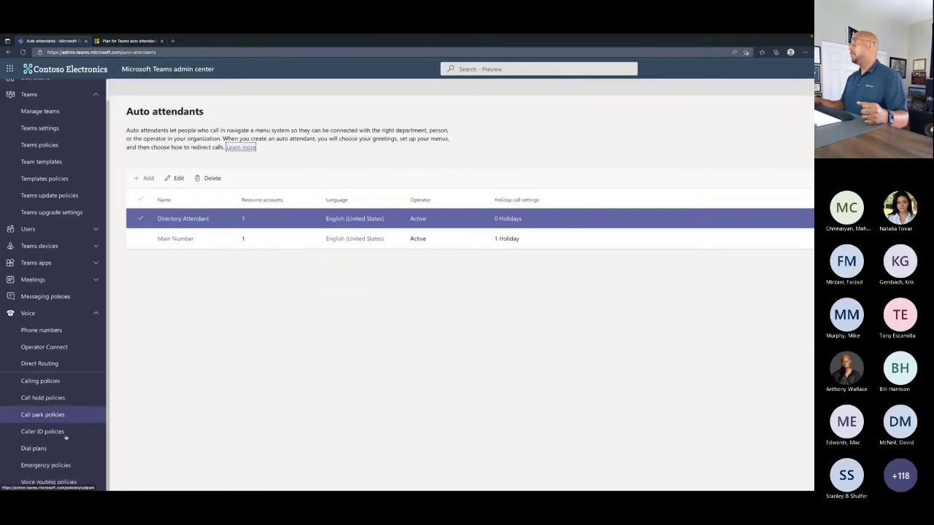
left_click(37, 455)
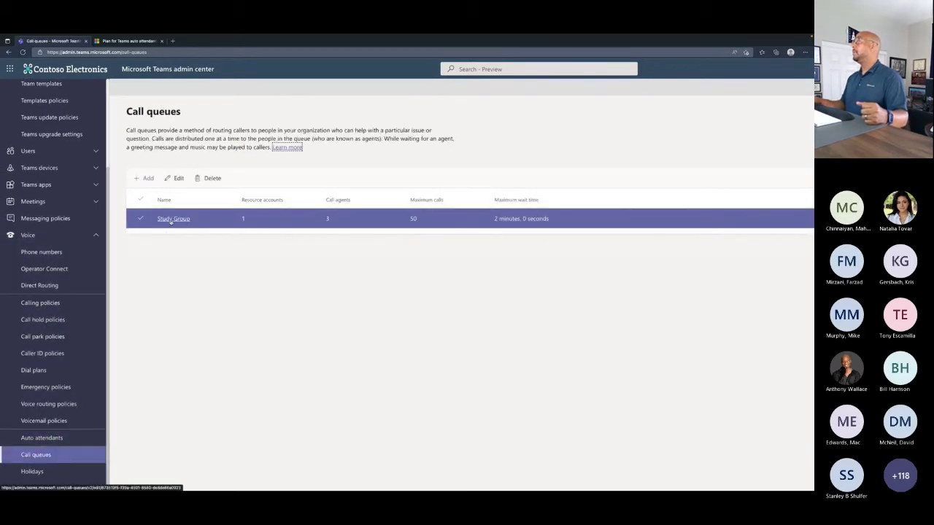
scroll(76, 224, "up", 1)
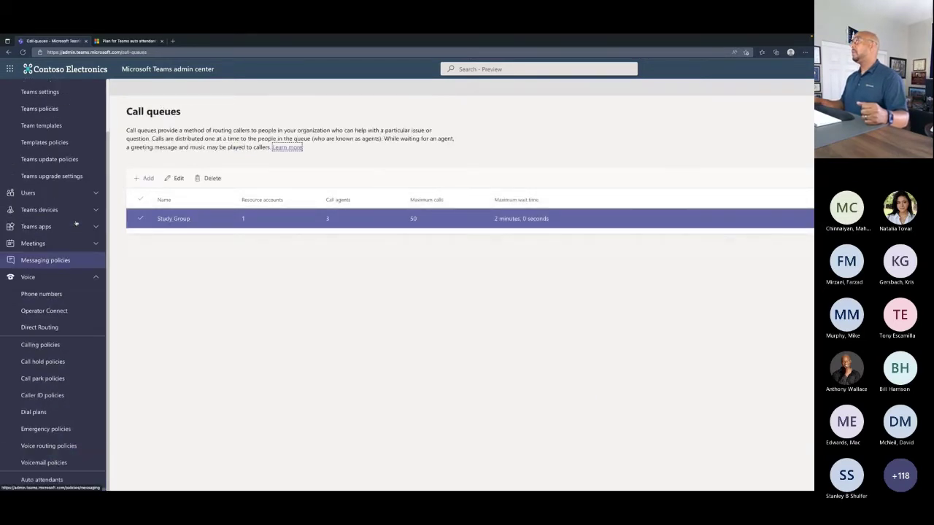
scroll(75, 224, "up", 2)
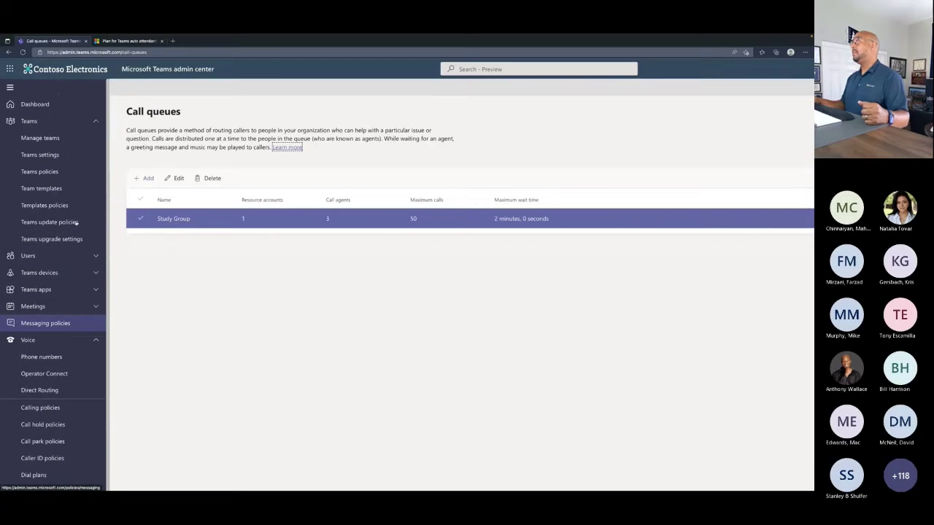
left_click(48, 140)
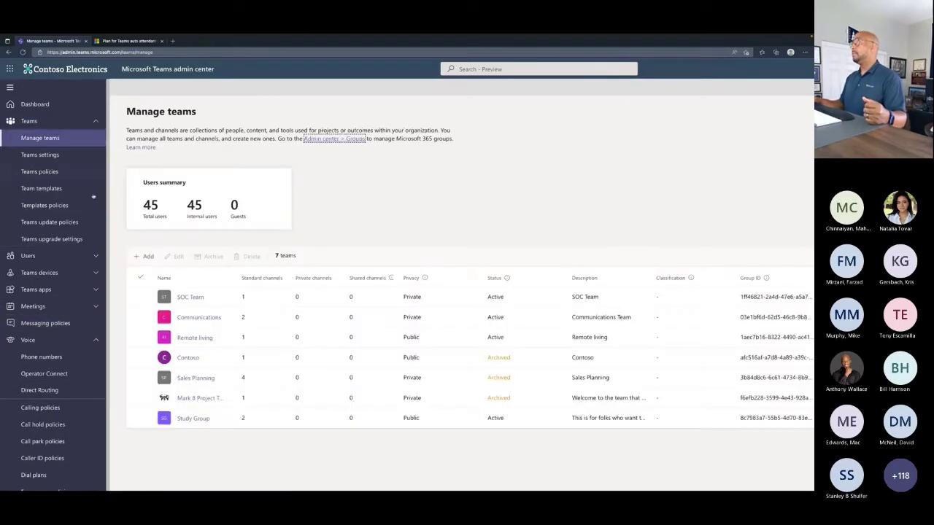
left_click(192, 419)
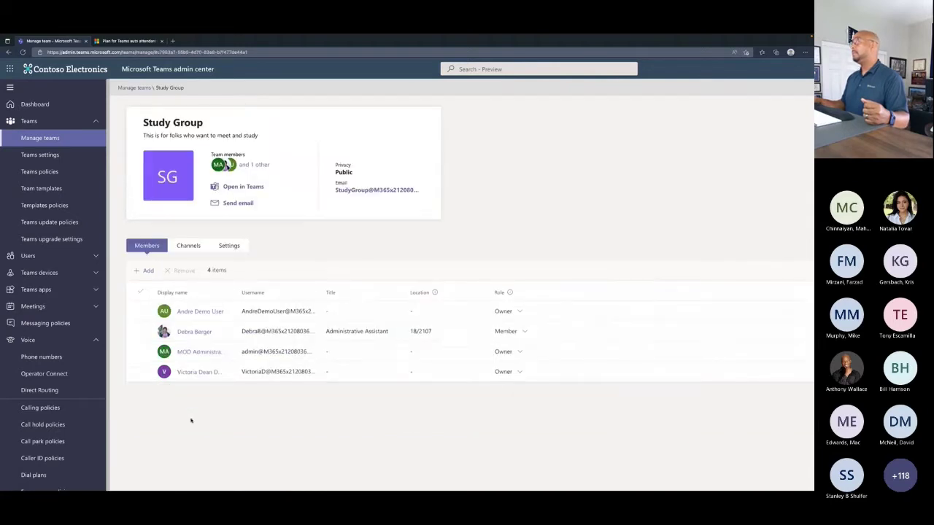
left_click(188, 245)
left_click(181, 311)
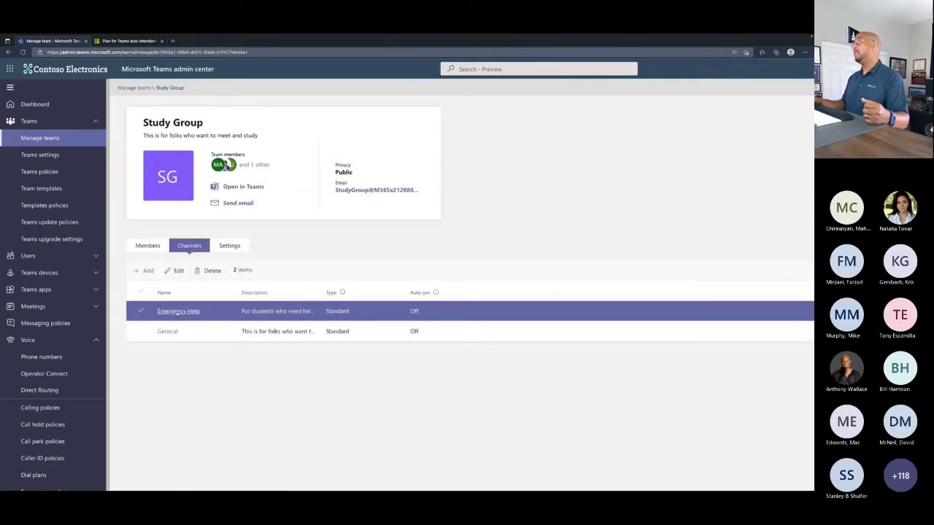
Open the Study Group call queue and examine its resource account and assigned calling IDs
scroll(79, 410, "down", 2)
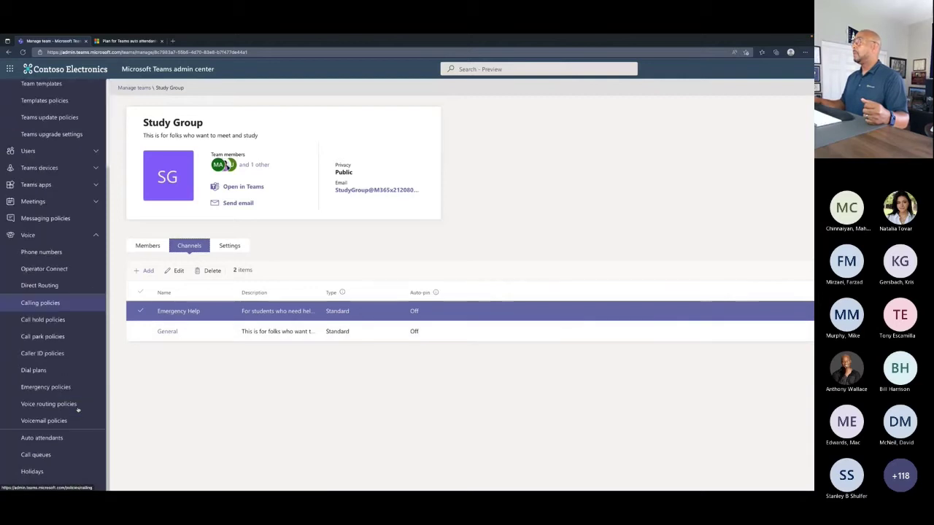
left_click(37, 456)
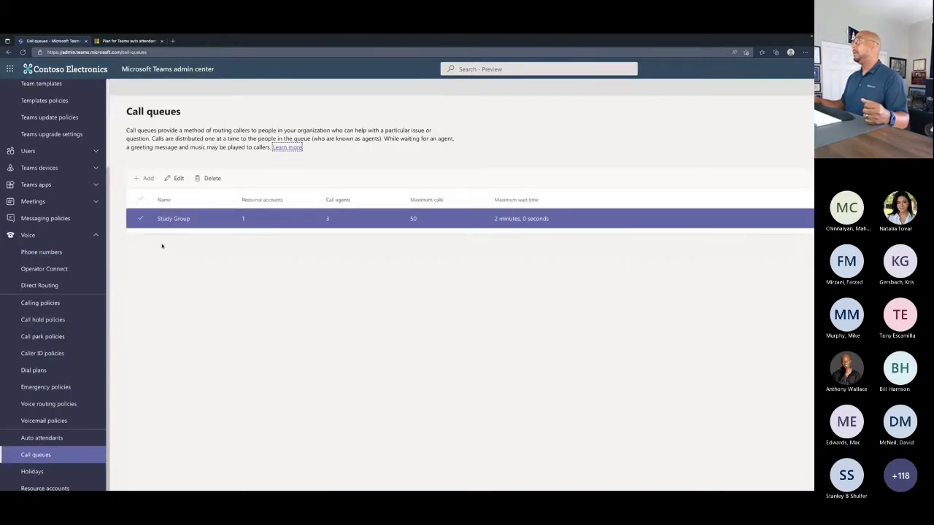
left_click(165, 216)
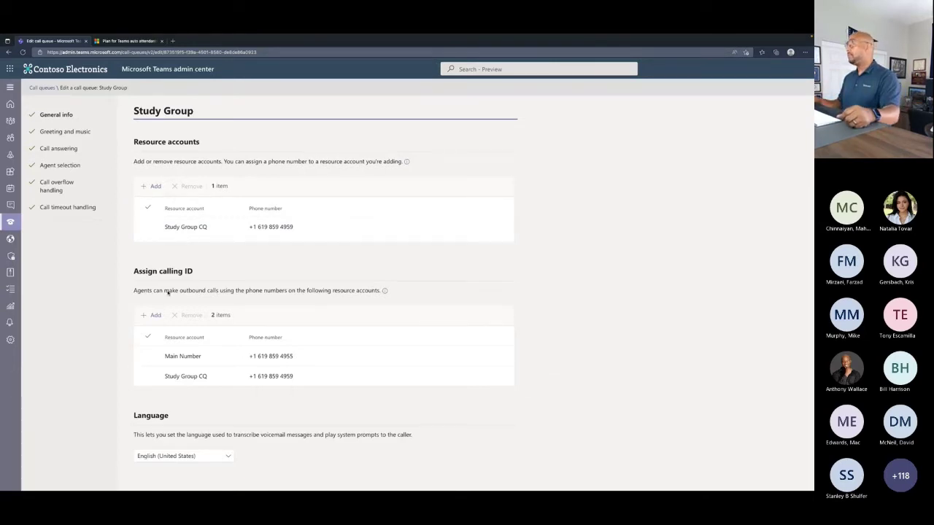
left_click(202, 372)
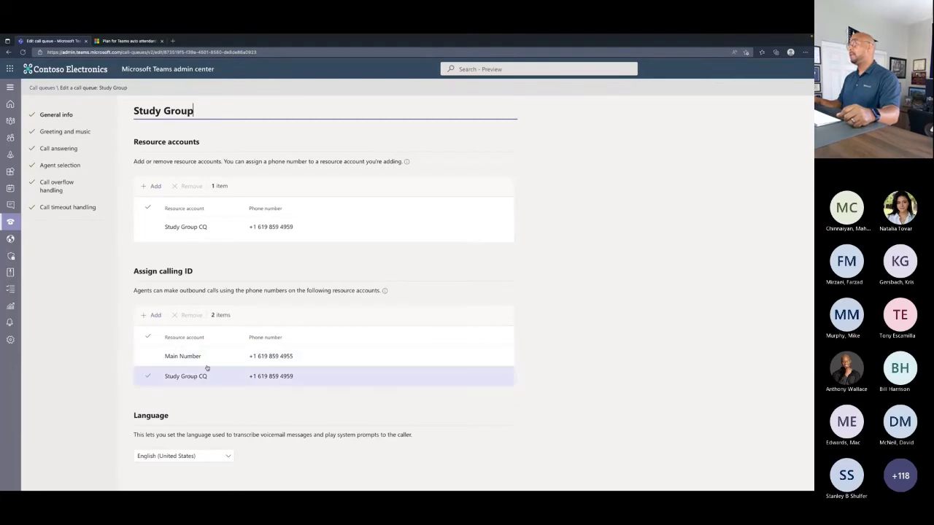
left_click(211, 359)
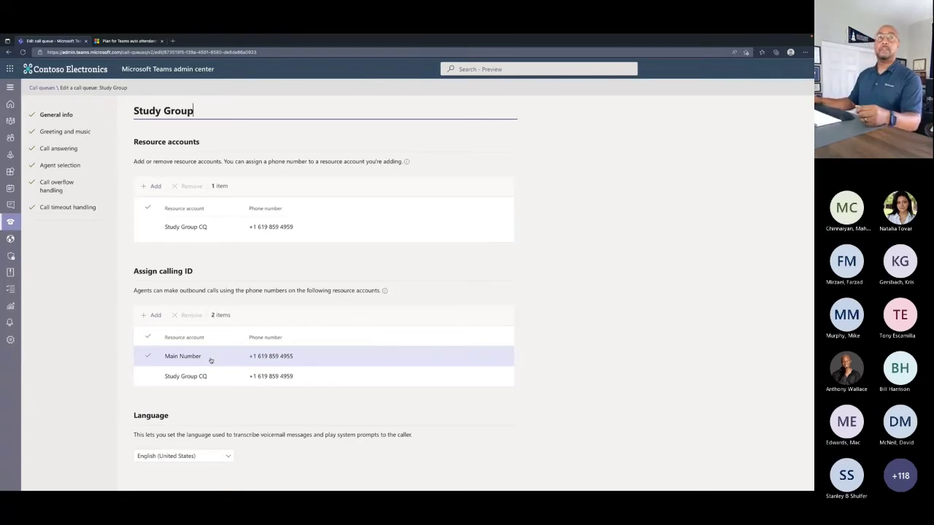
Review the Study Group queue's call answering, agent selection and call overflow handling settings
left_click(60, 150)
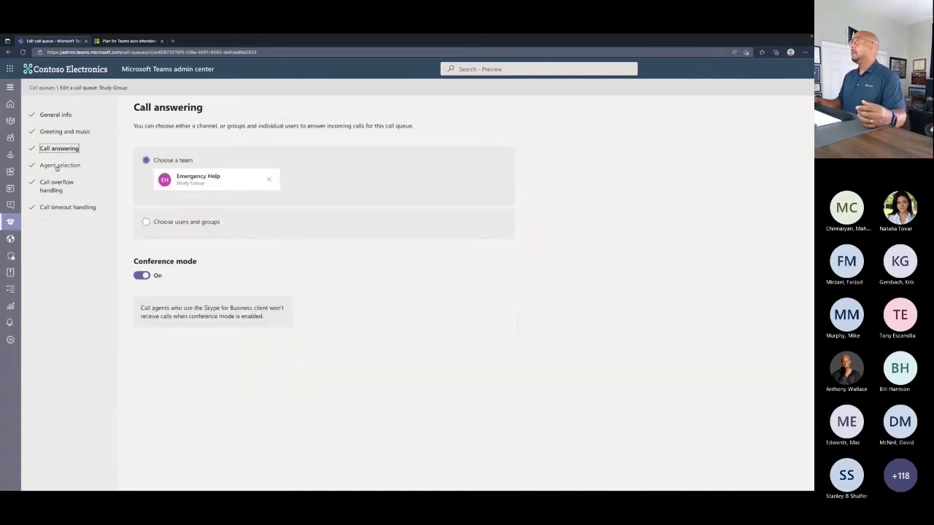
left_click(59, 168)
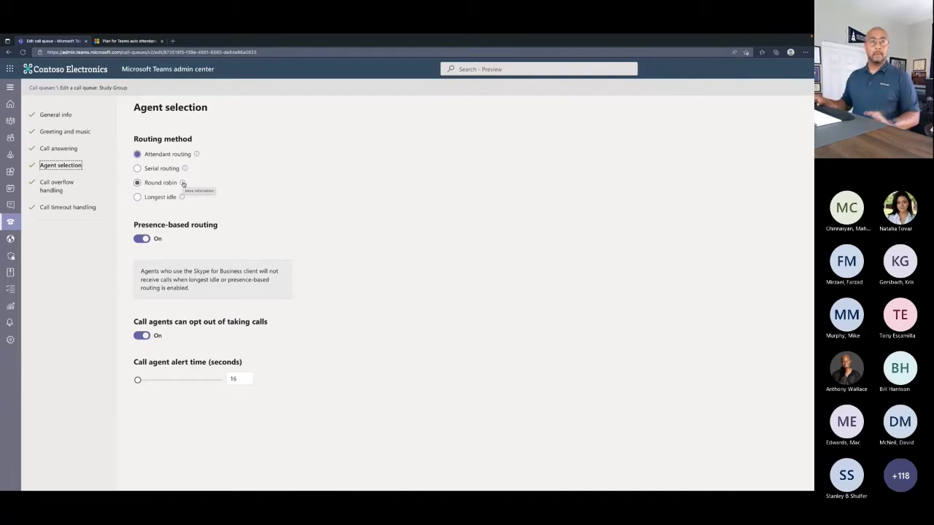
left_click(183, 197)
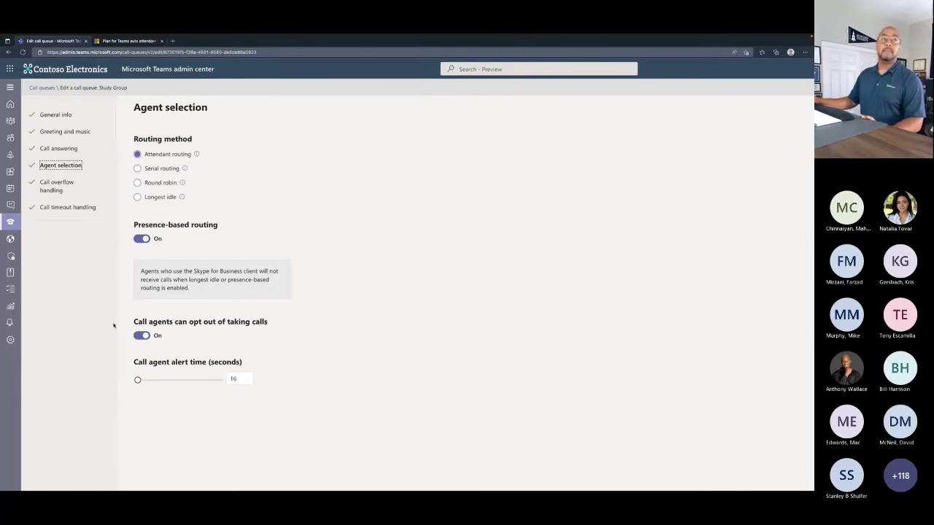
left_click(56, 188)
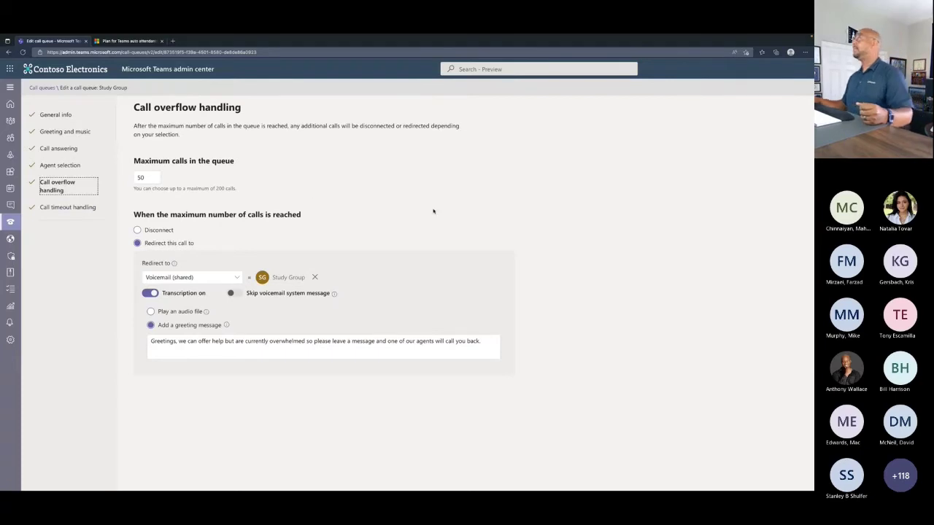
Switch to the Microsoft Teams client and review the call settings, including forwarding and call queue participation, then close them
key("alt+Tab")
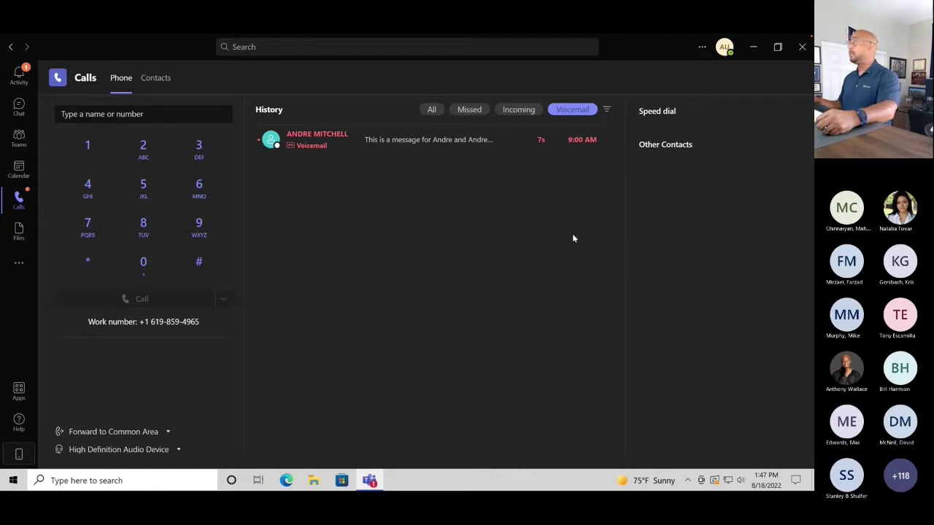
mouse_move(459, 149)
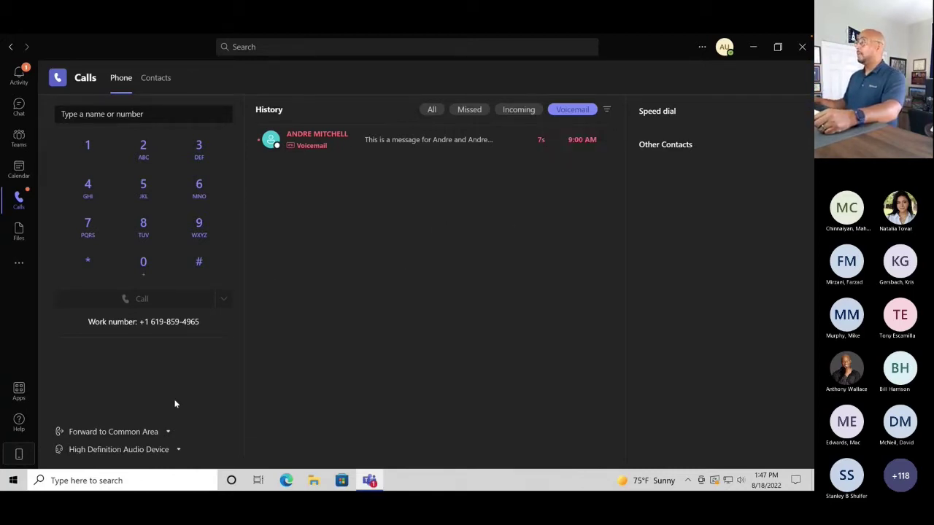
left_click(167, 432)
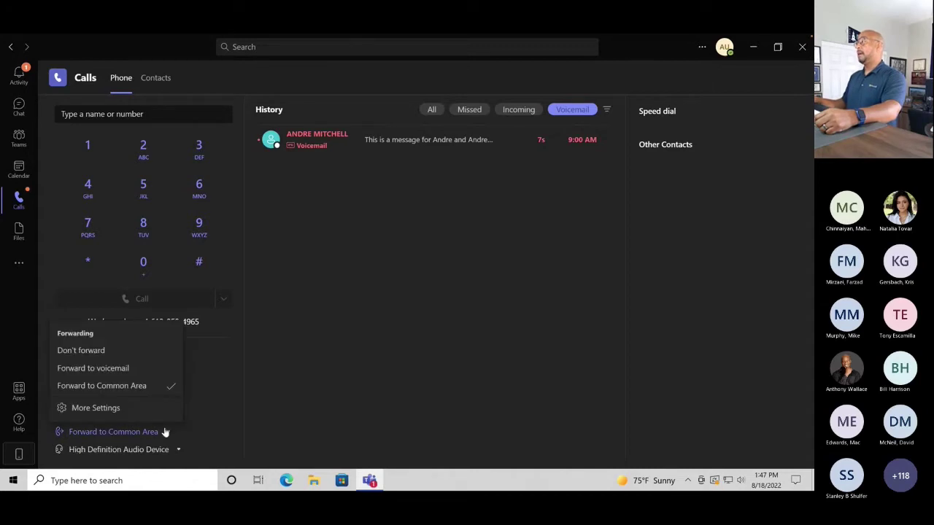
left_click(96, 408)
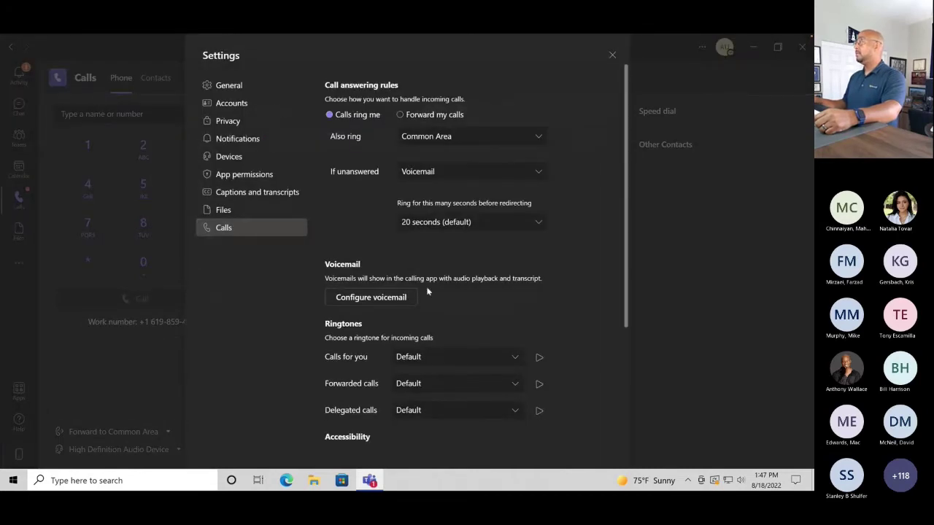
scroll(525, 321, "down", 3)
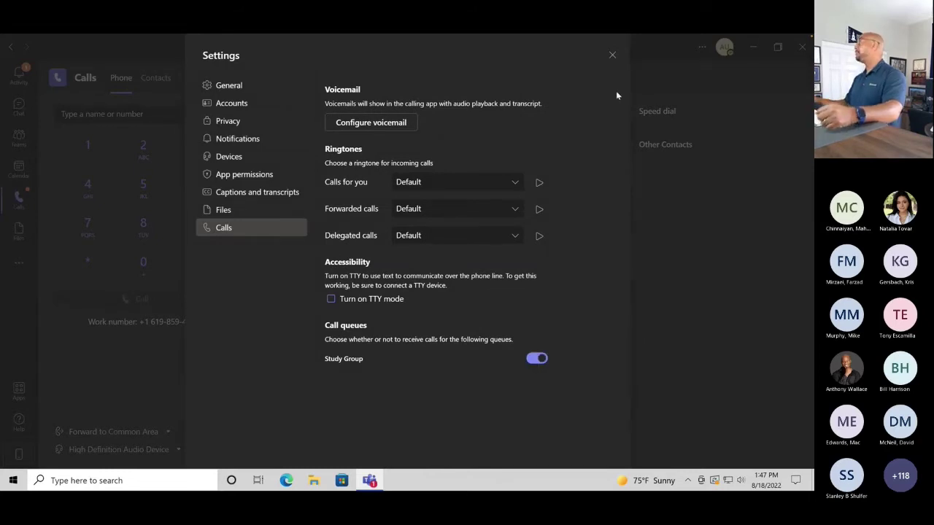
left_click(612, 56)
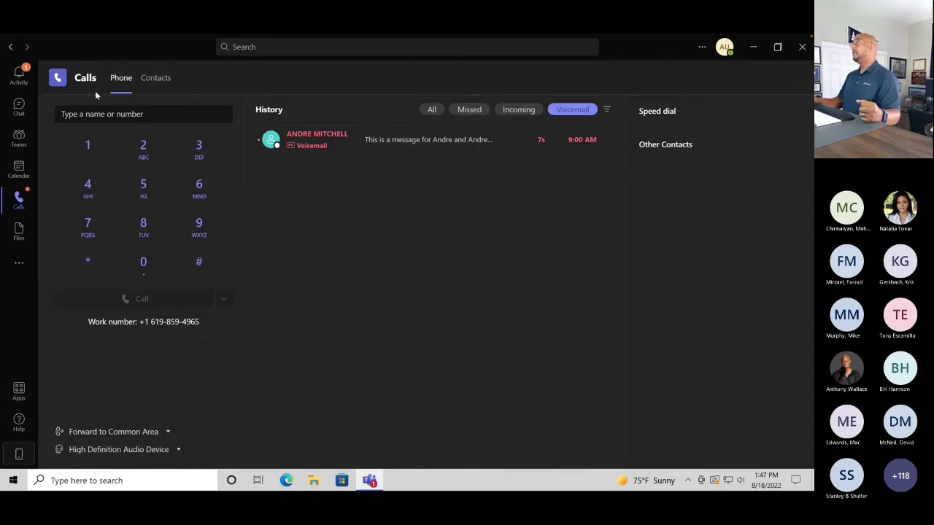
View the Emergency Help channel's posts and its call history, filtering the history to voicemail
left_click(22, 136)
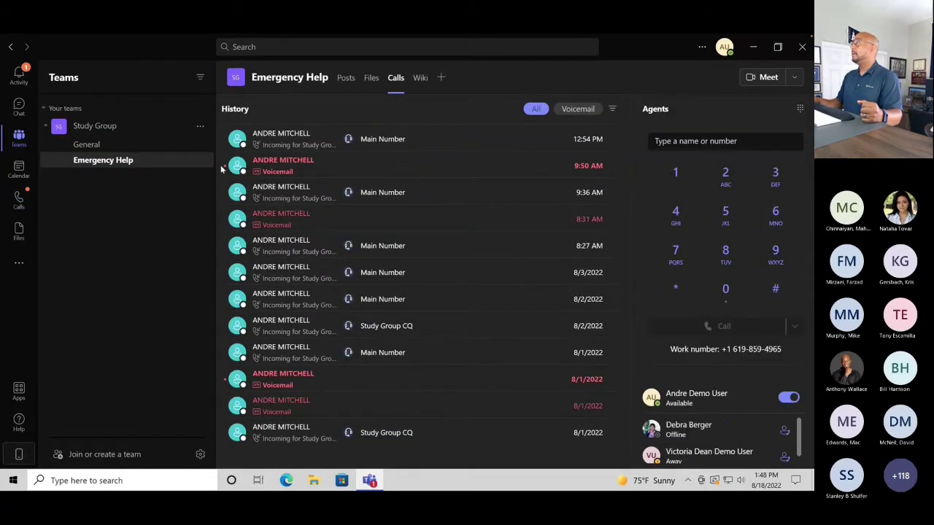
left_click(344, 79)
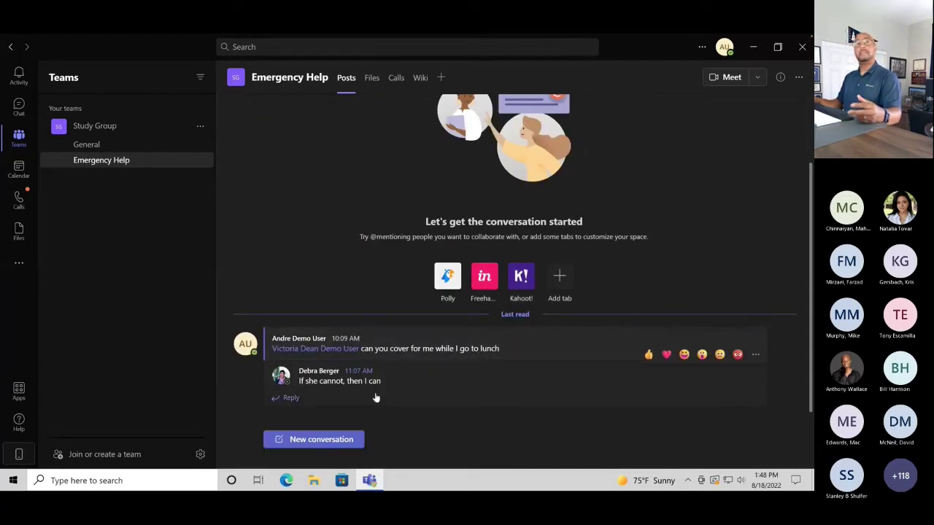
left_click(397, 80)
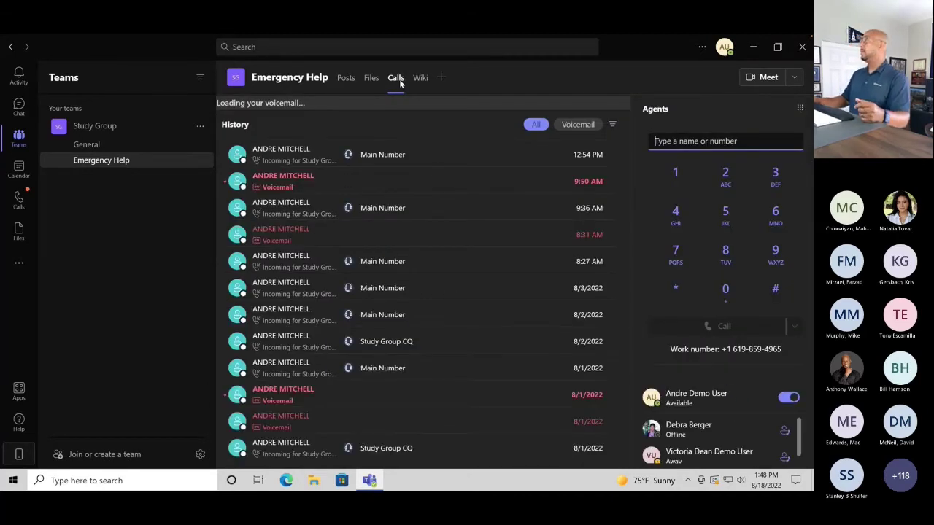
left_click(567, 110)
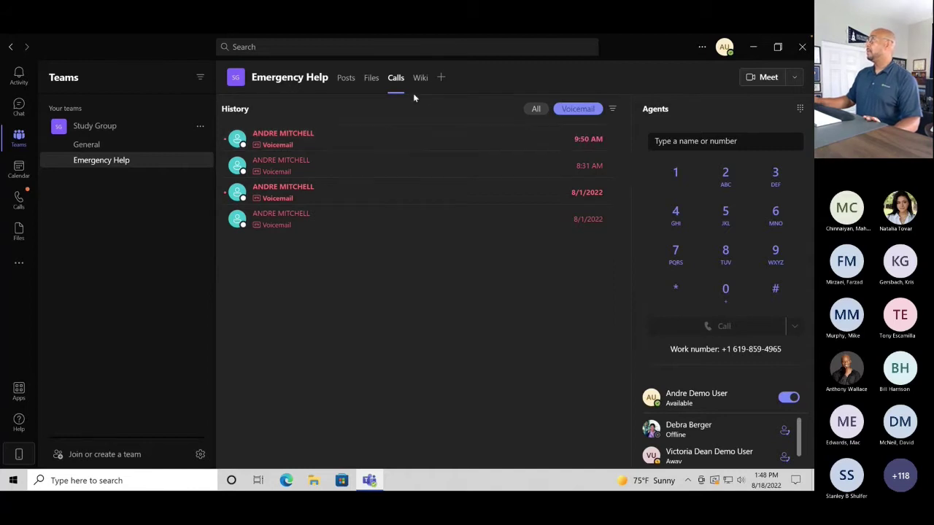
Compare the channel's full call history with its voicemails, view the 9:50 AM voicemail's details, then close them and hide the dial pad
left_click(537, 109)
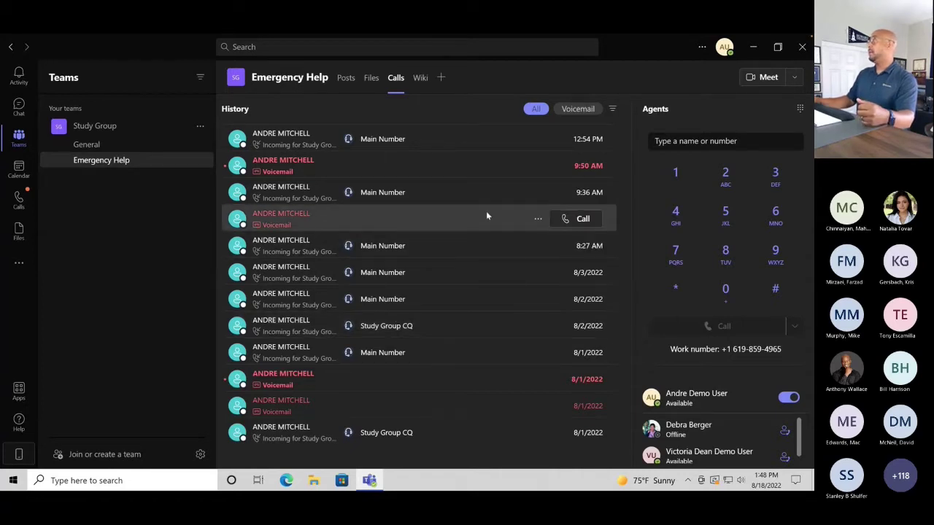
left_click(579, 110)
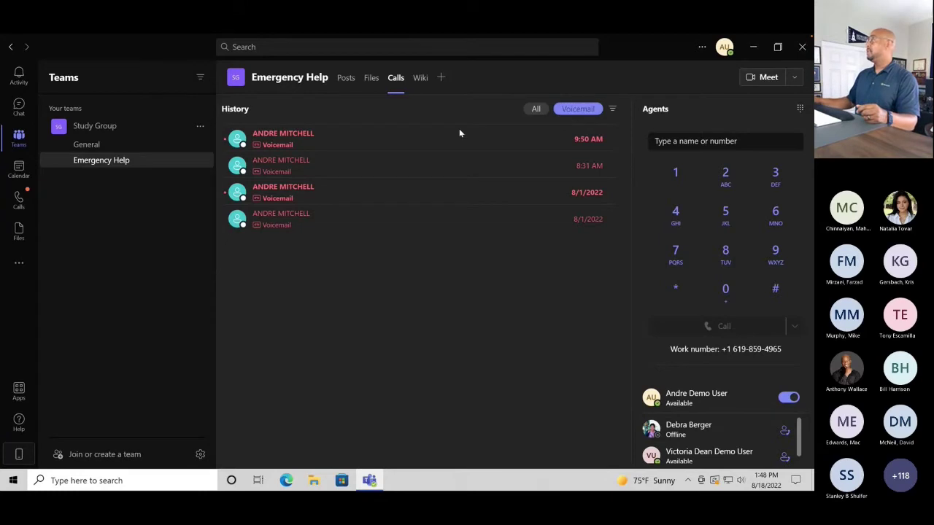
left_click(423, 140)
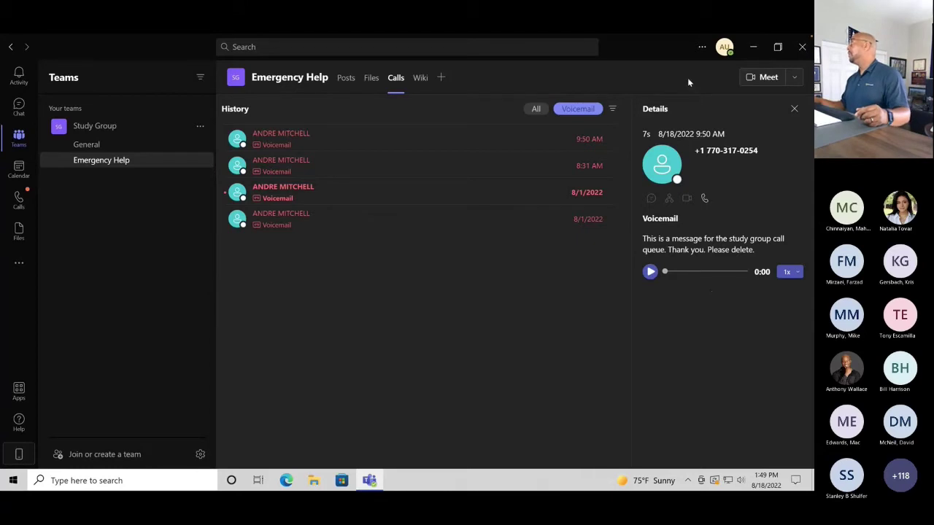
left_click(792, 109)
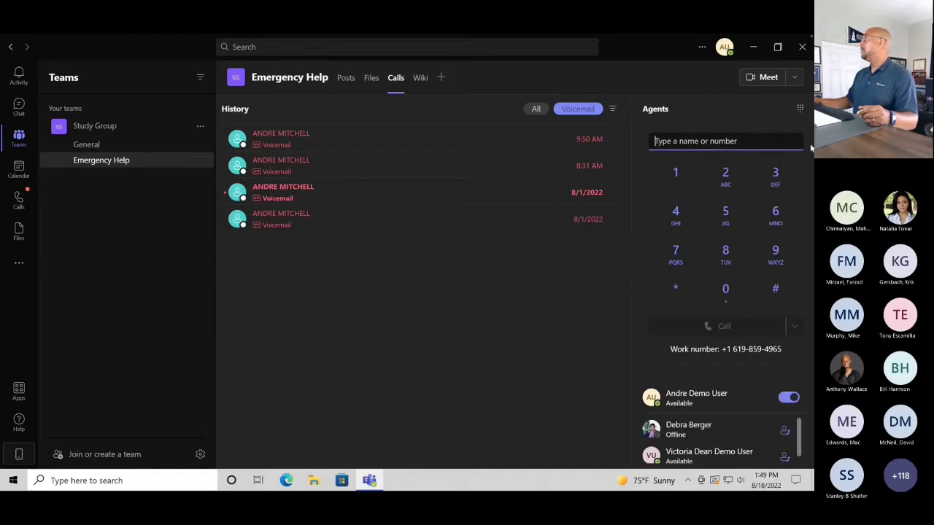
left_click(799, 109)
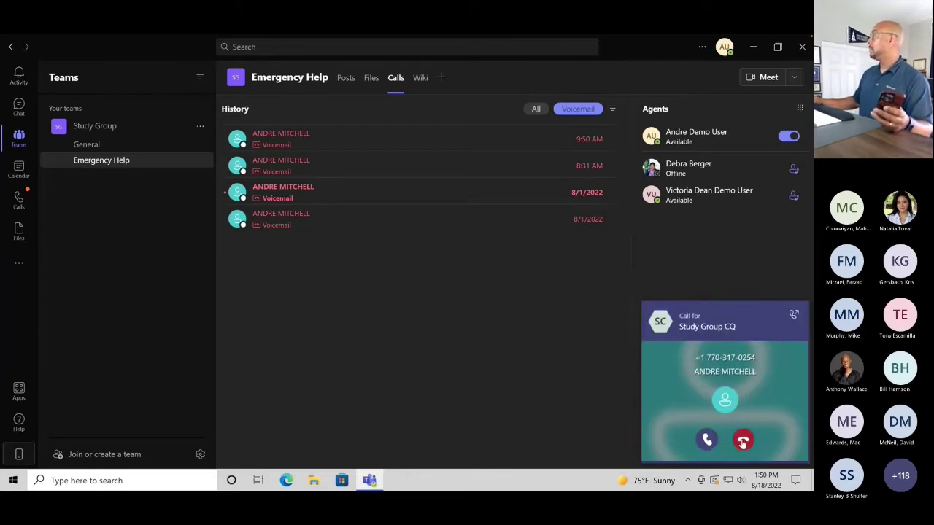
Answer the incoming Study Group CQ call and toggle the signed-in agent's participation in the call queue
left_click(710, 439)
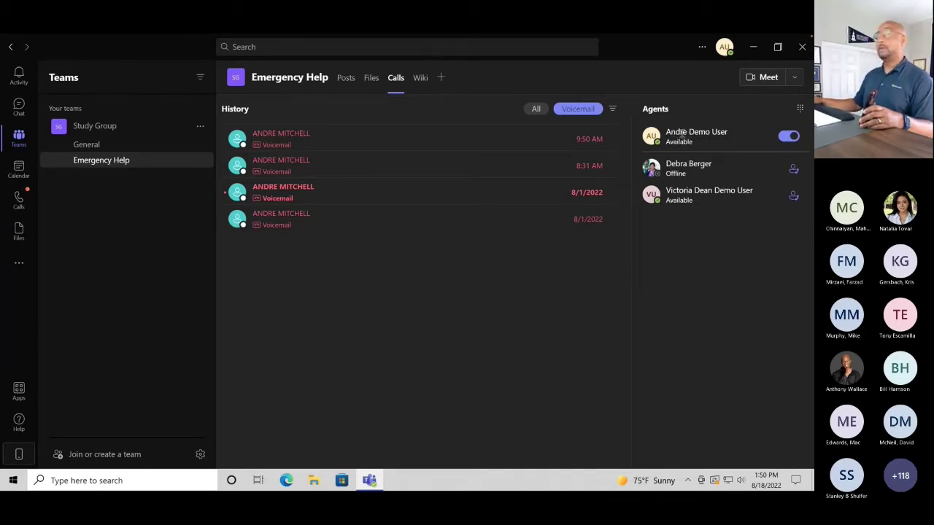
left_click(786, 137)
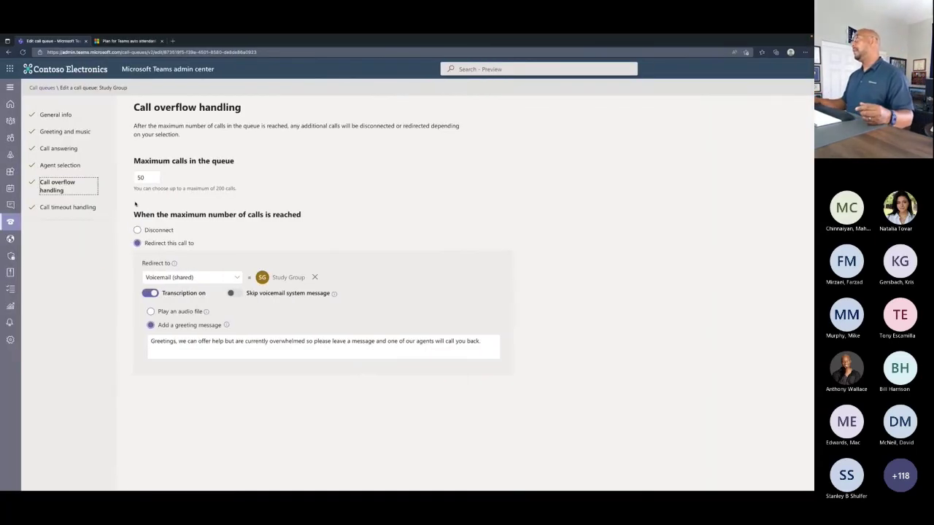
Switch to the Microsoft Teams admin center and cancel editing the Study Group call queue
scroll(503, 248, "down", 3)
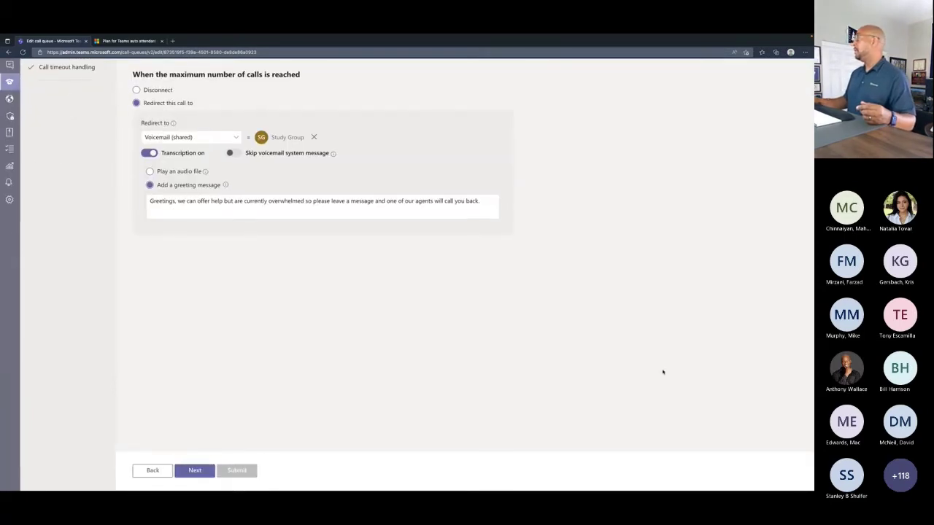
scroll(619, 366, "right", 3)
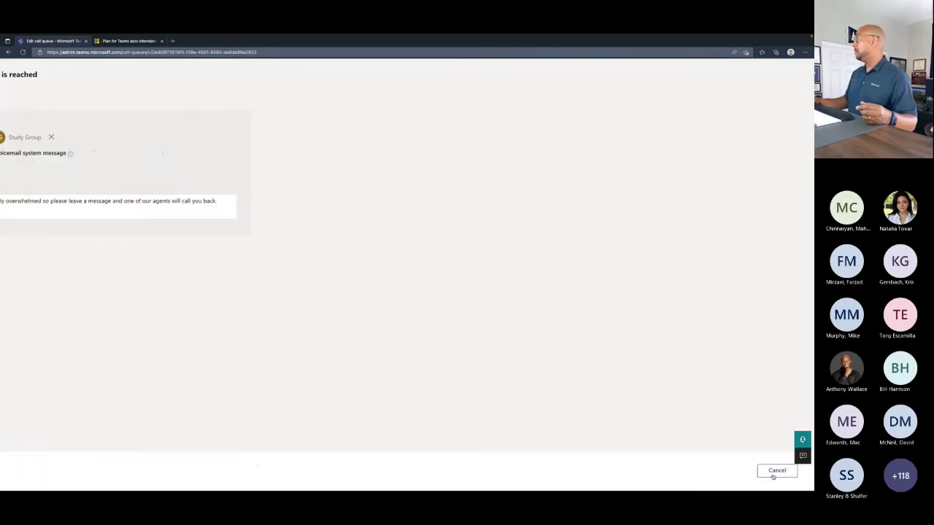
left_click(774, 475)
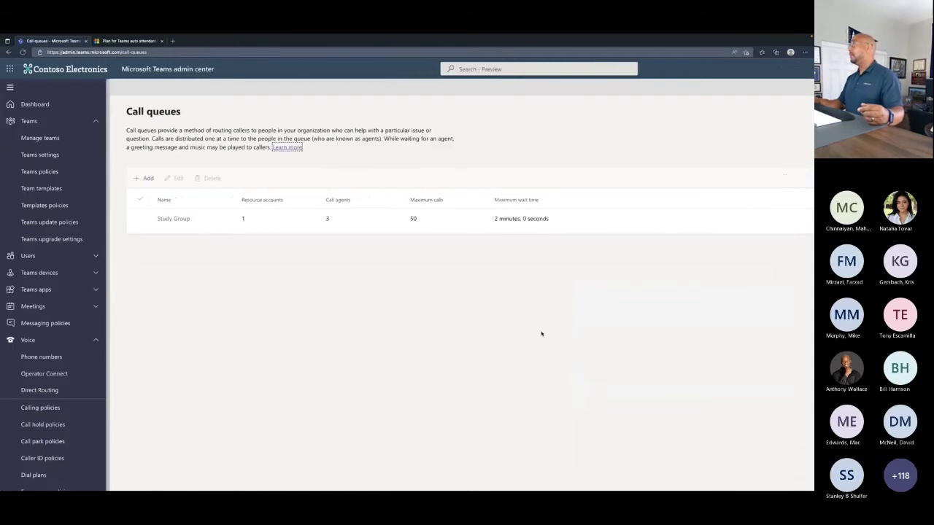
Open the CAP configuration profile for Teams phones to review its general, calling and device settings
left_click(38, 275)
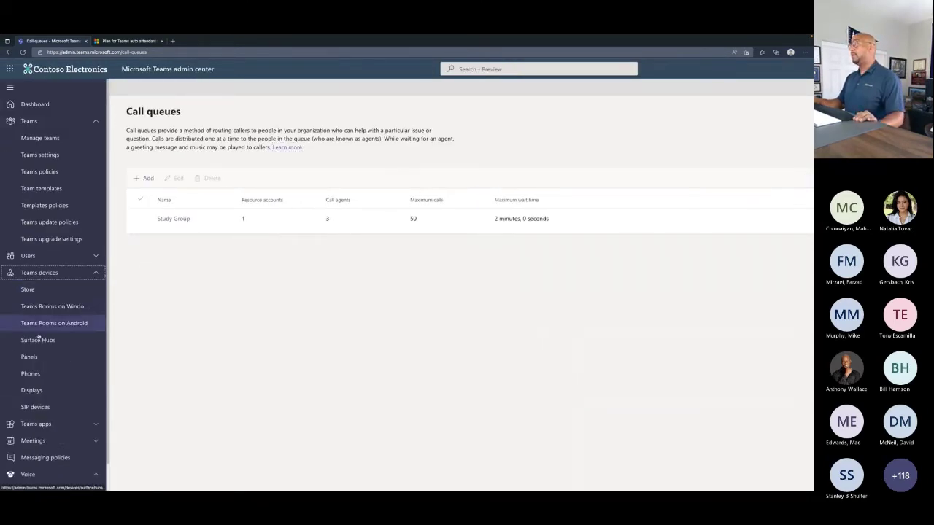
left_click(30, 374)
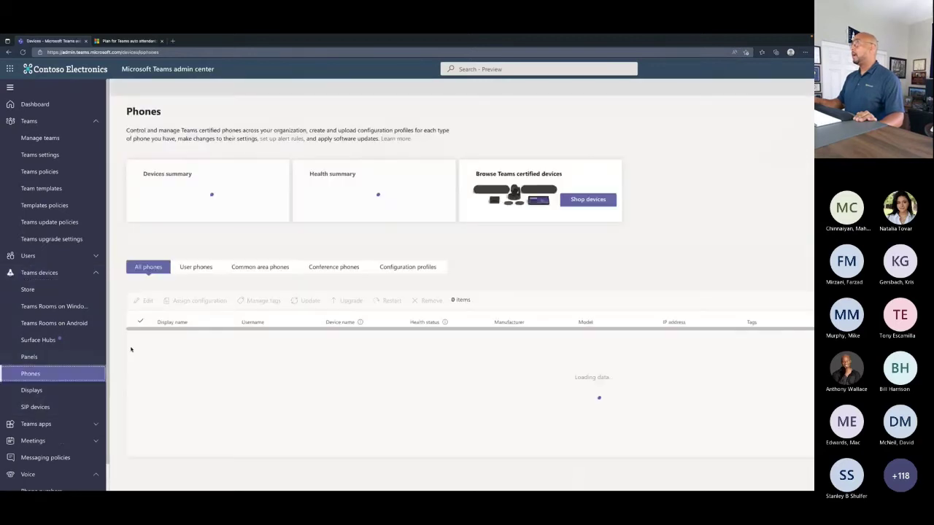
left_click(408, 270)
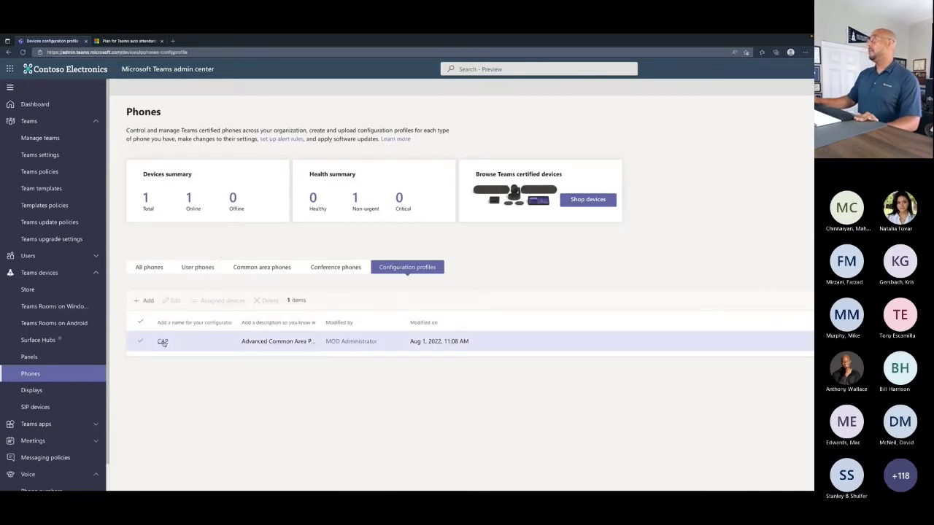
left_click(161, 342)
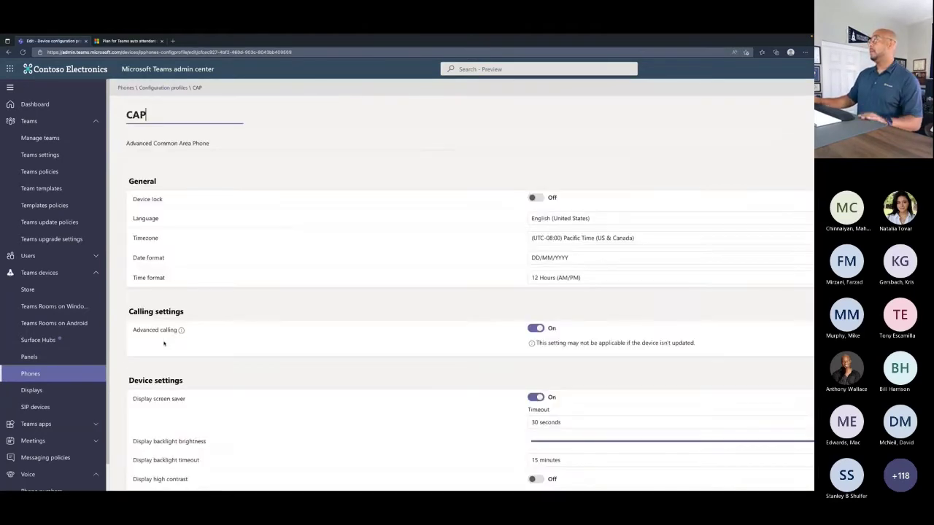